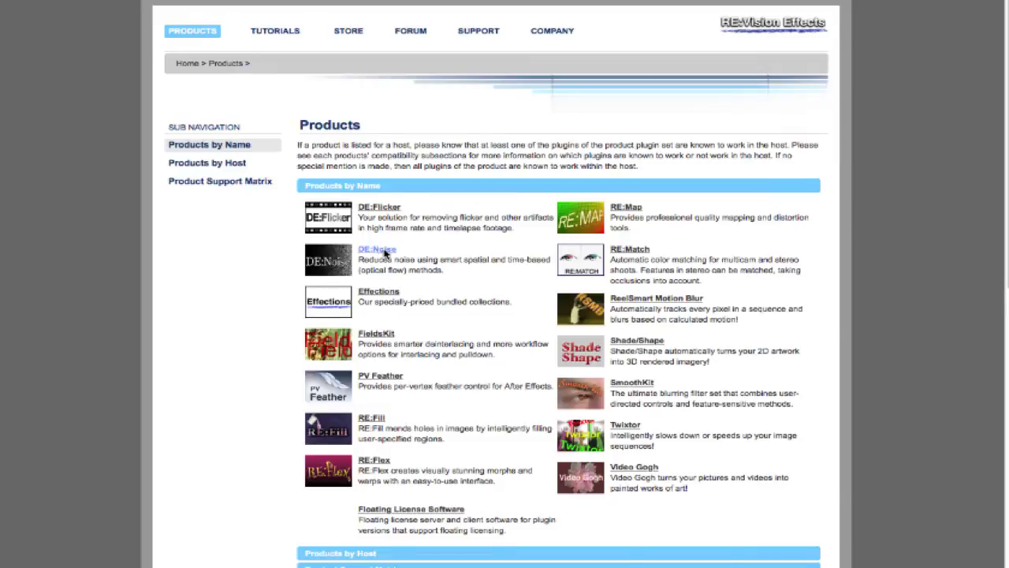
Download the DE:Noise 3.0 Mac OS X .dmg installer for Vegas, HitFilm, Resolve and Natron.
left_click(385, 251)
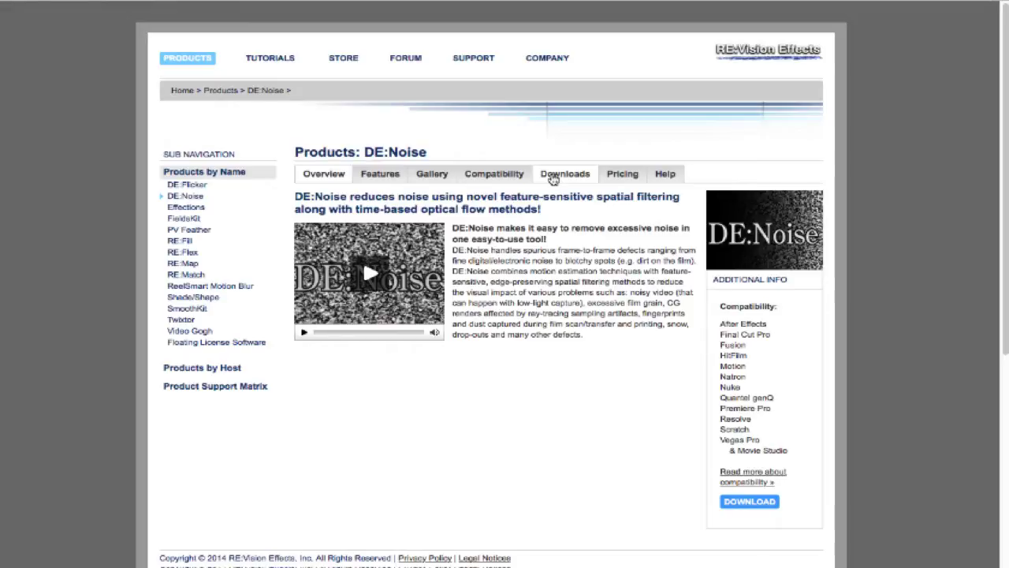
left_click(554, 180)
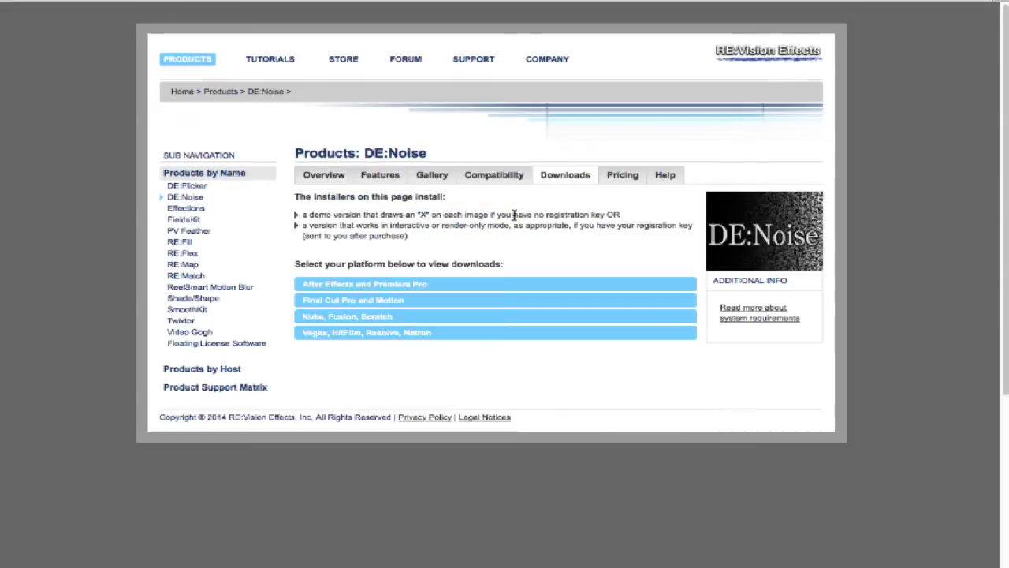
left_click(324, 335)
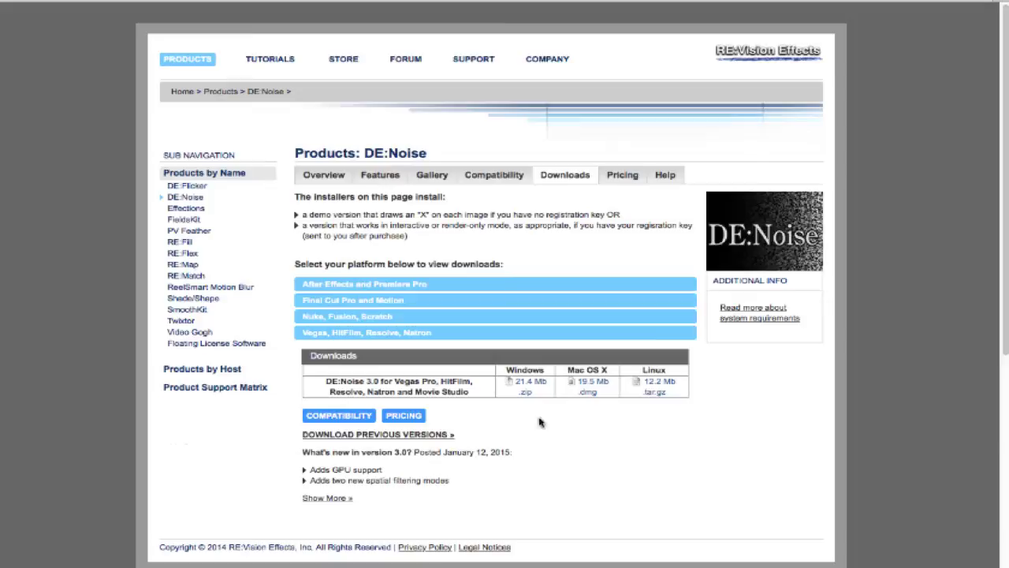
left_click(598, 384)
scroll(510, 211, "down", 1)
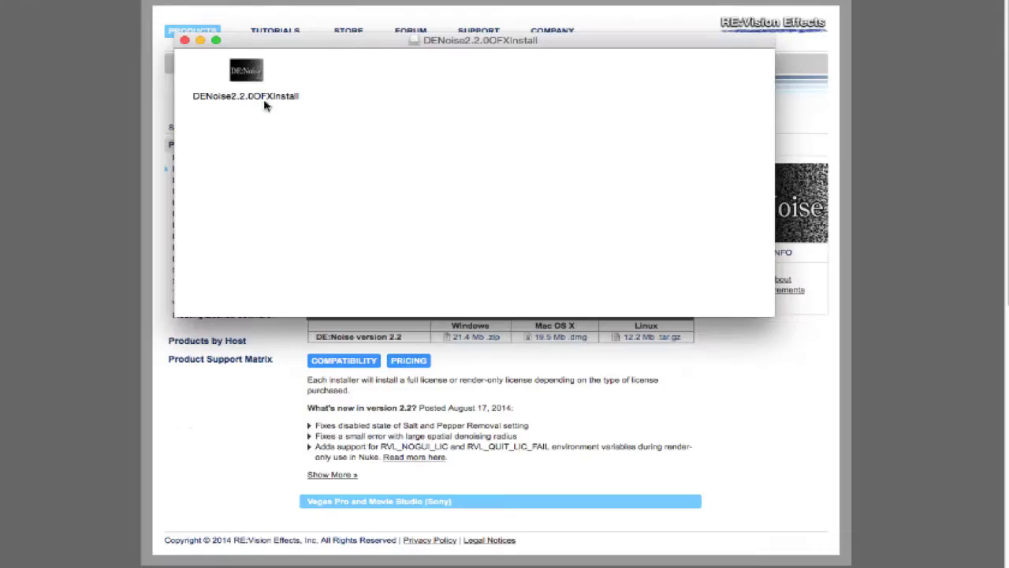
Run the DE:Noise OFX installer from the disk image, past the warning, and accept the license.
double_click(244, 71)
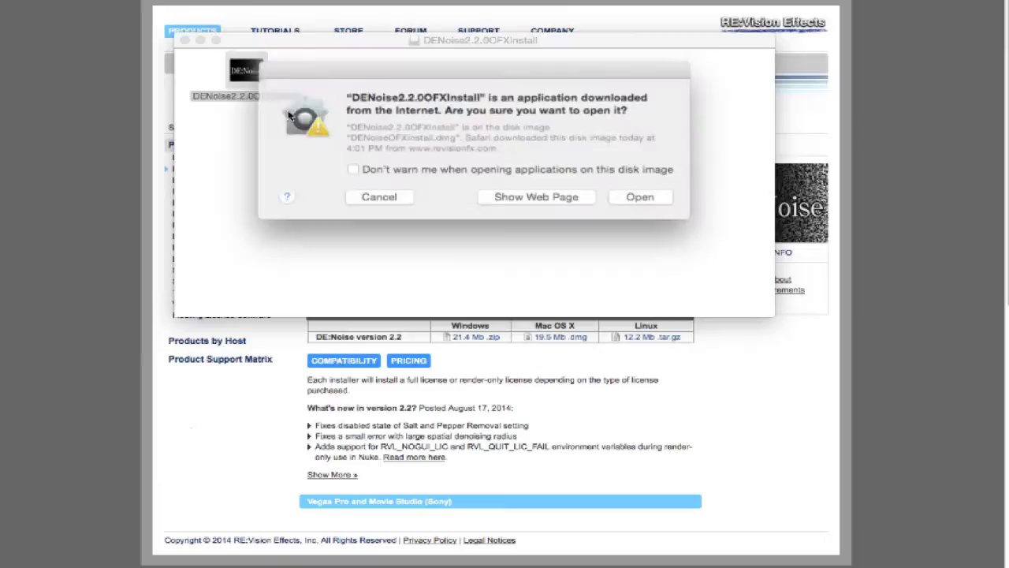
left_click(645, 197)
left_click(674, 425)
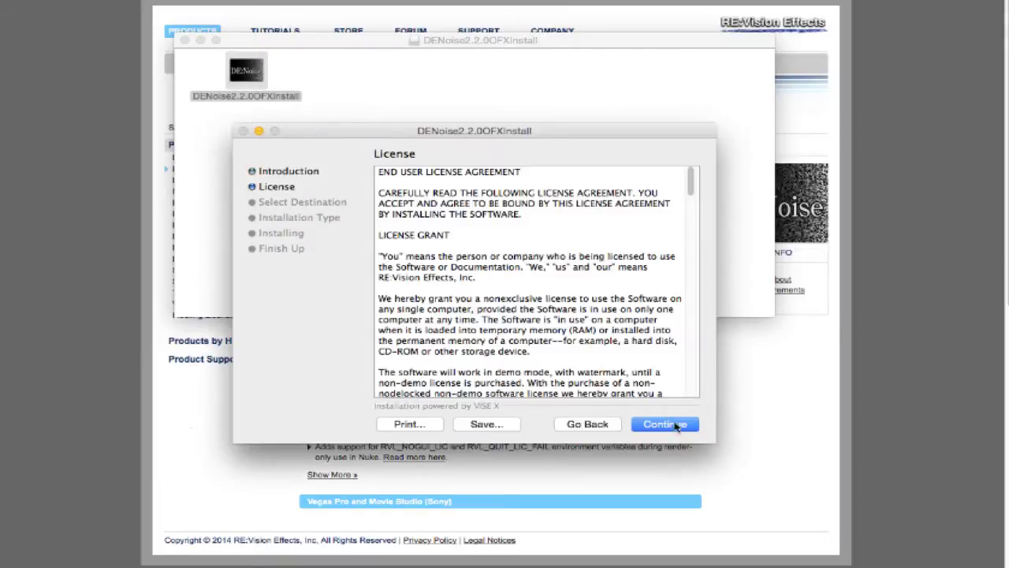
left_click(674, 426)
key("Return")
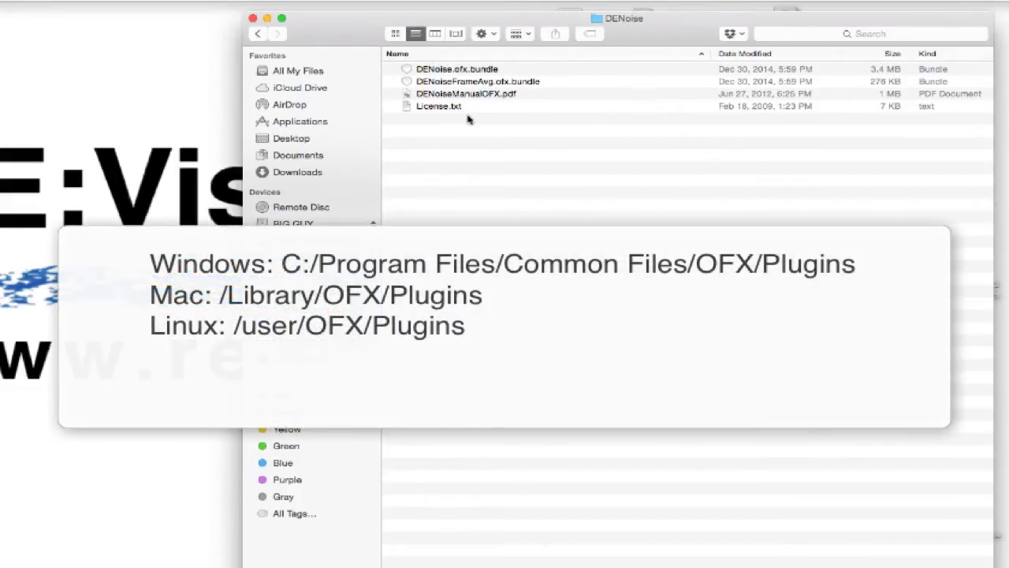
Open DENoiseManualOFX.pdf in Preview and scroll through its opening pages.
double_click(483, 93)
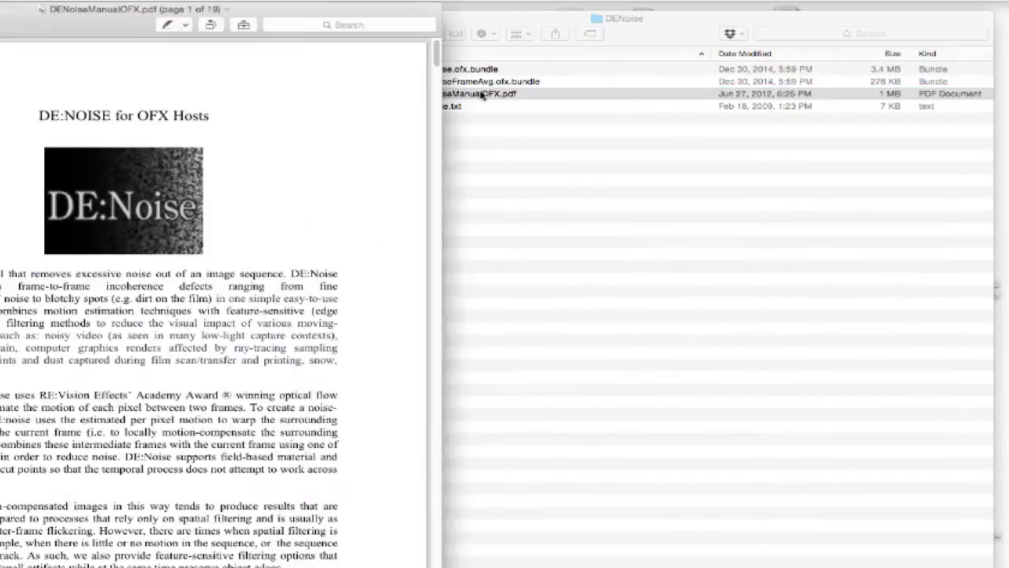
scroll(437, 69, "down", 5)
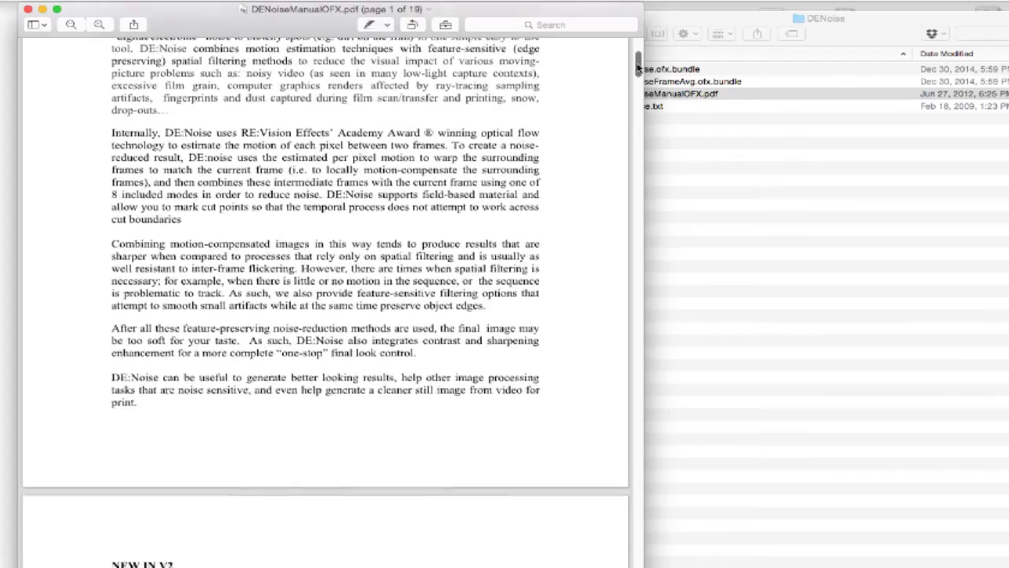
left_click_drag(639, 67, 639, 94)
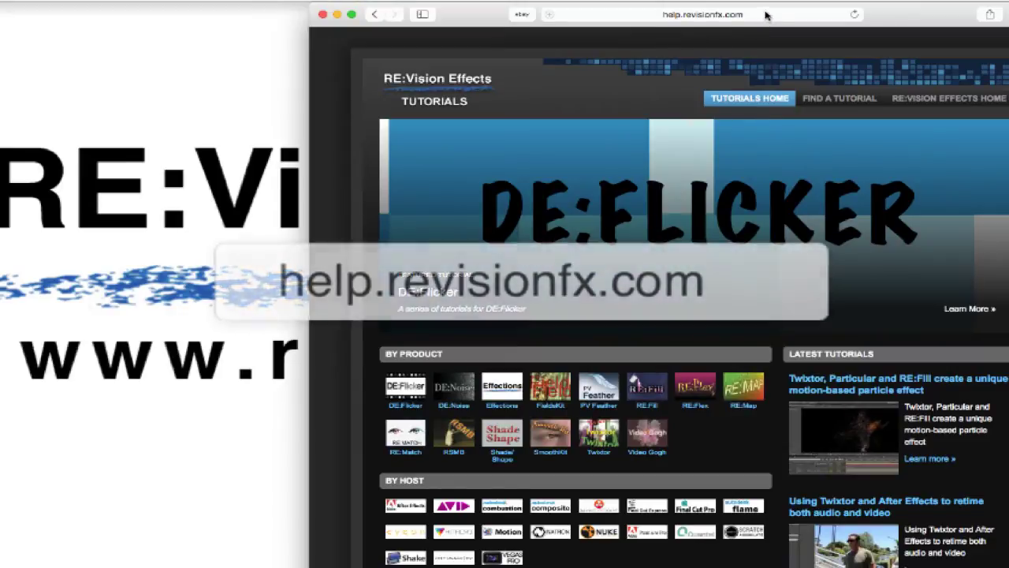
Filter help.revisionfx.com tutorials to DE:Noise and show the All Hosts list.
left_click(459, 391)
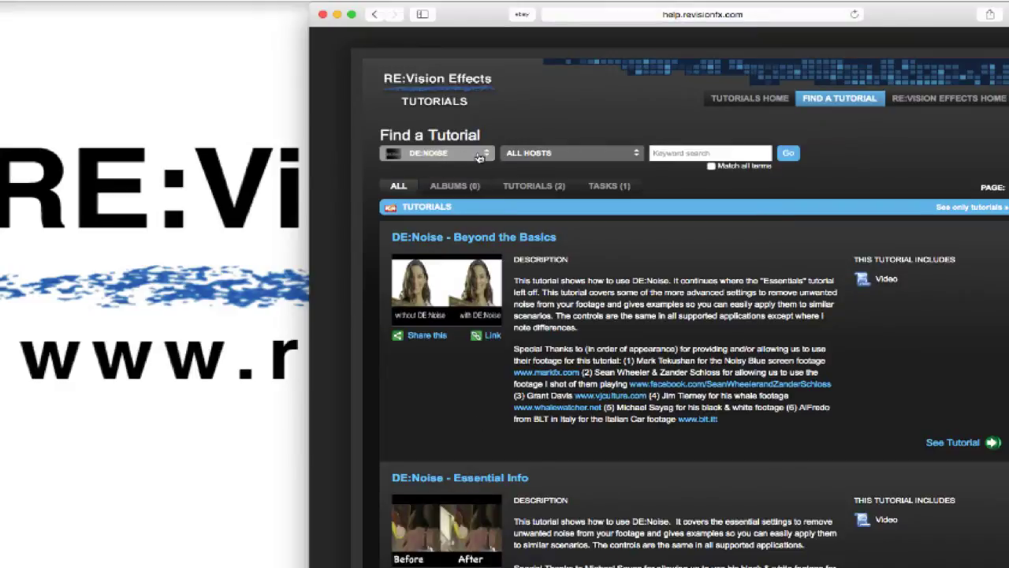
left_click(541, 155)
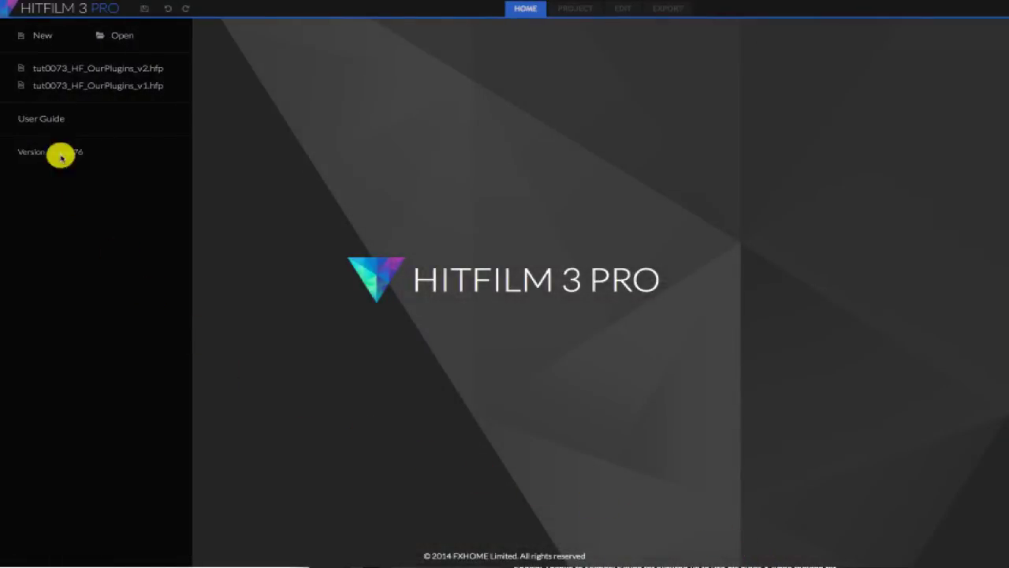
Create a new project using the 720p HD @ 30 fps template at 1280×720.
left_click(41, 36)
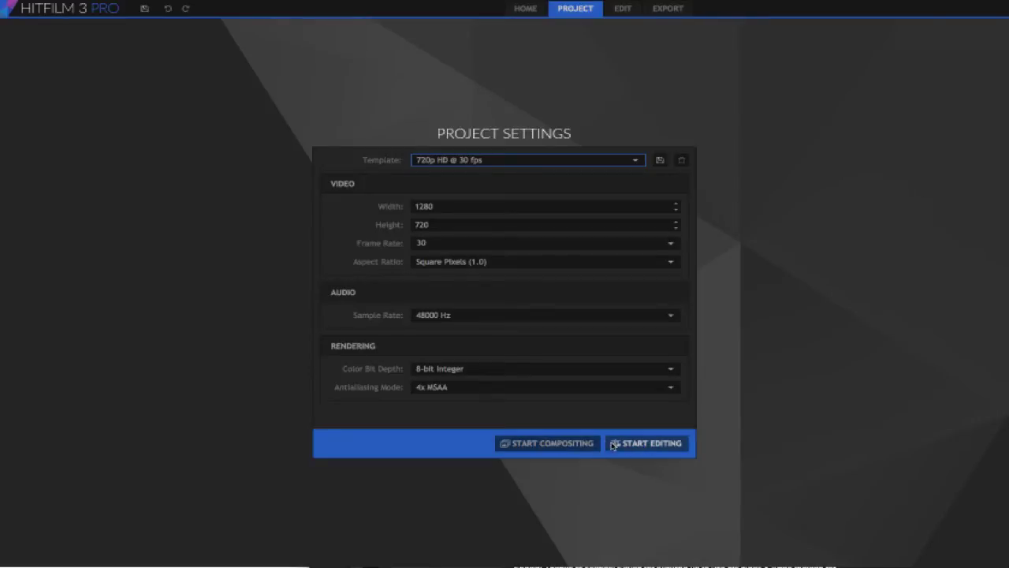
left_click(567, 445)
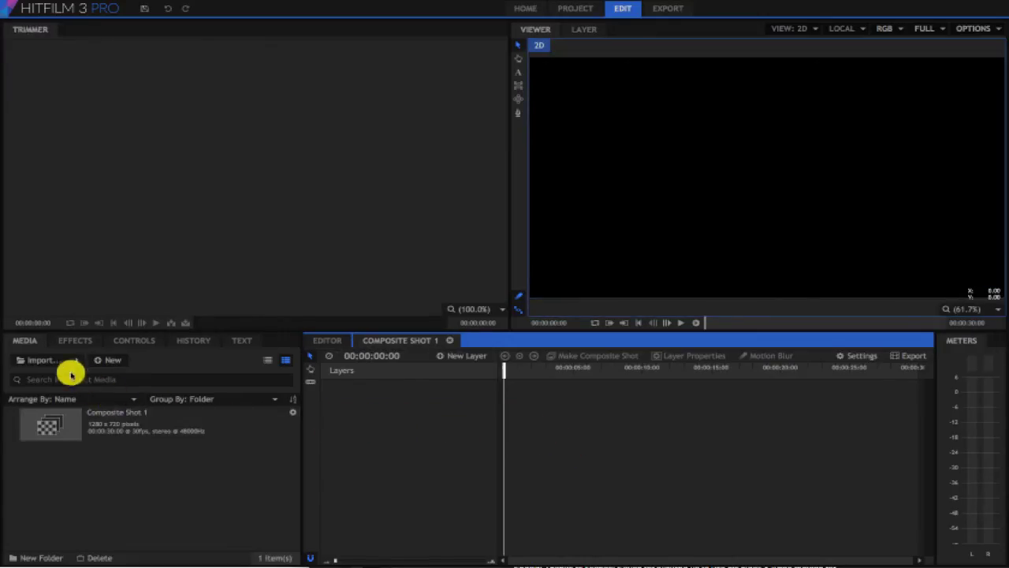
left_click(45, 360)
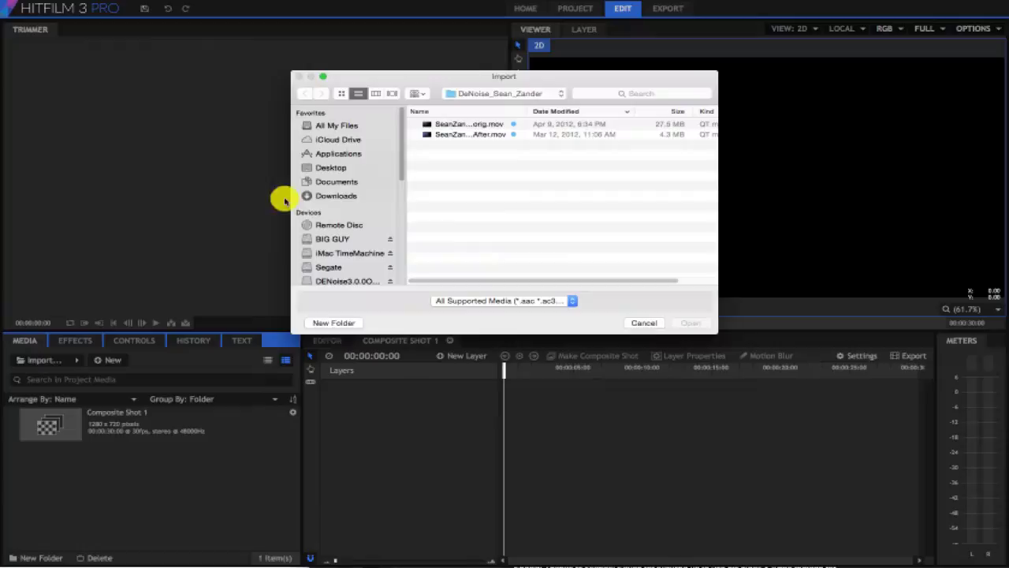
left_click(482, 124)
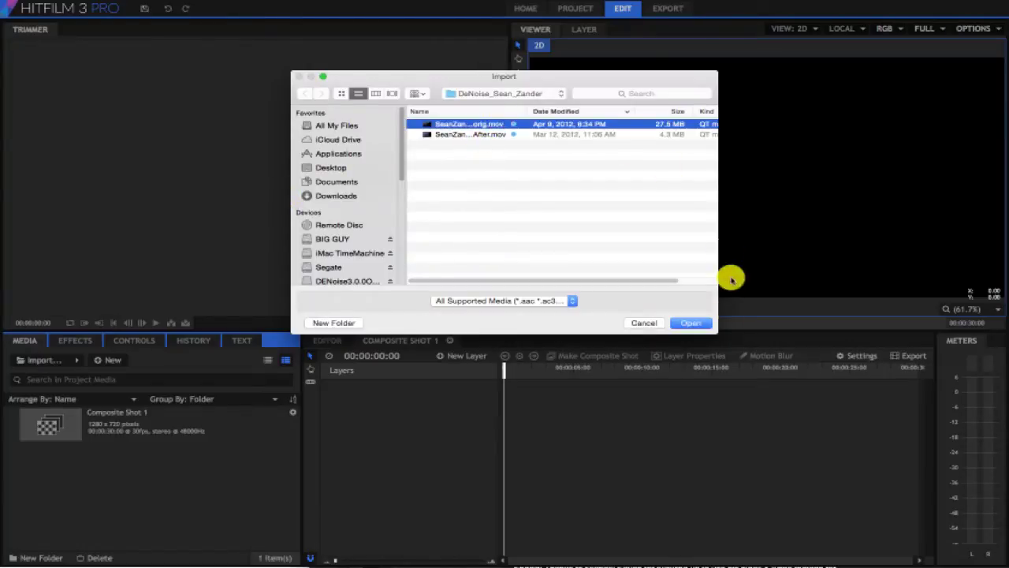
left_click(691, 323)
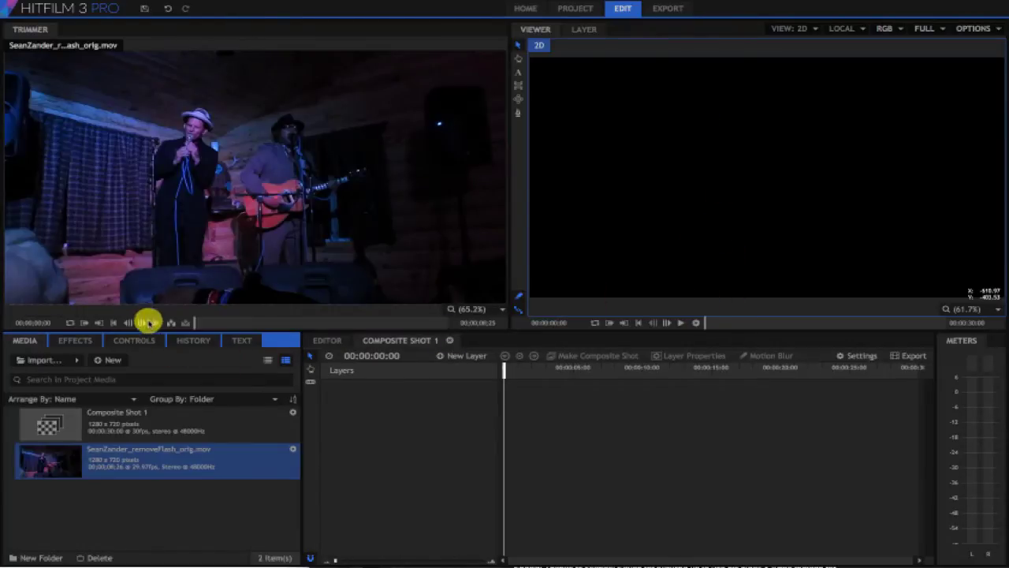
left_click(156, 323)
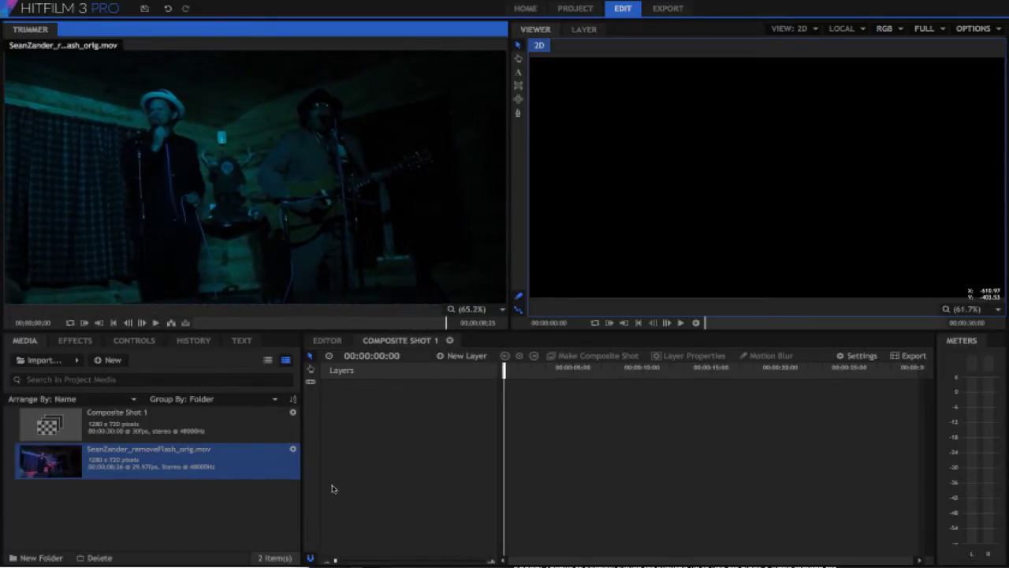
Add the concert clip to Composite Shot 1, apply REVision's DENoise effect, and show its controls.
left_click_drag(79, 452, 362, 430)
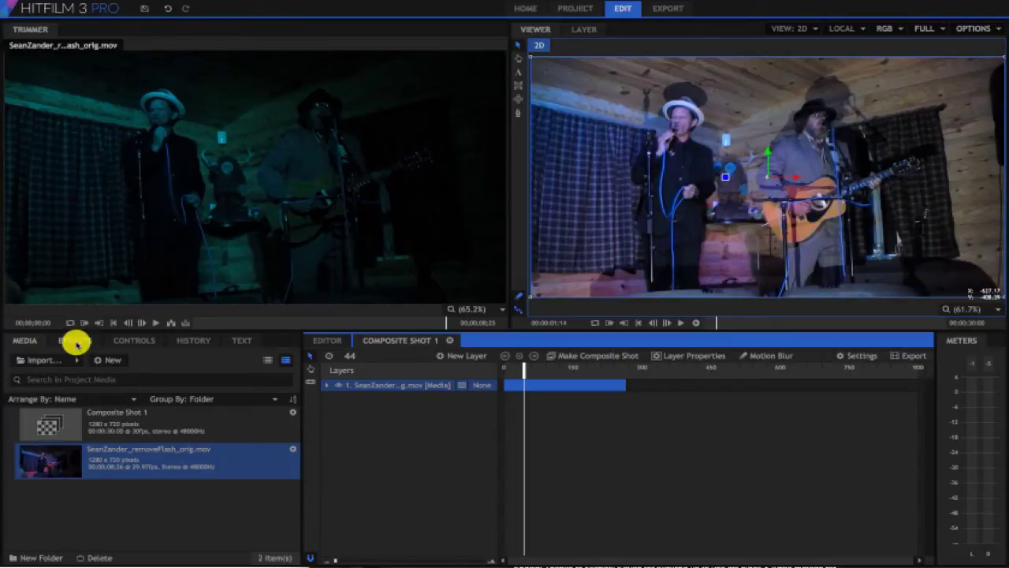
left_click(78, 341)
scroll(74, 446, "down", 3)
double_click(78, 449)
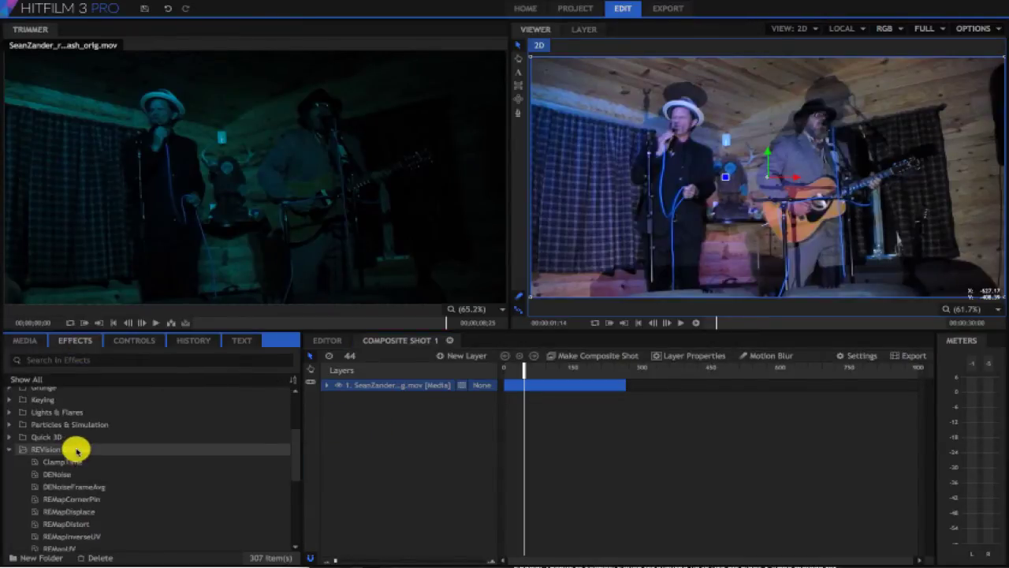
left_click(59, 474)
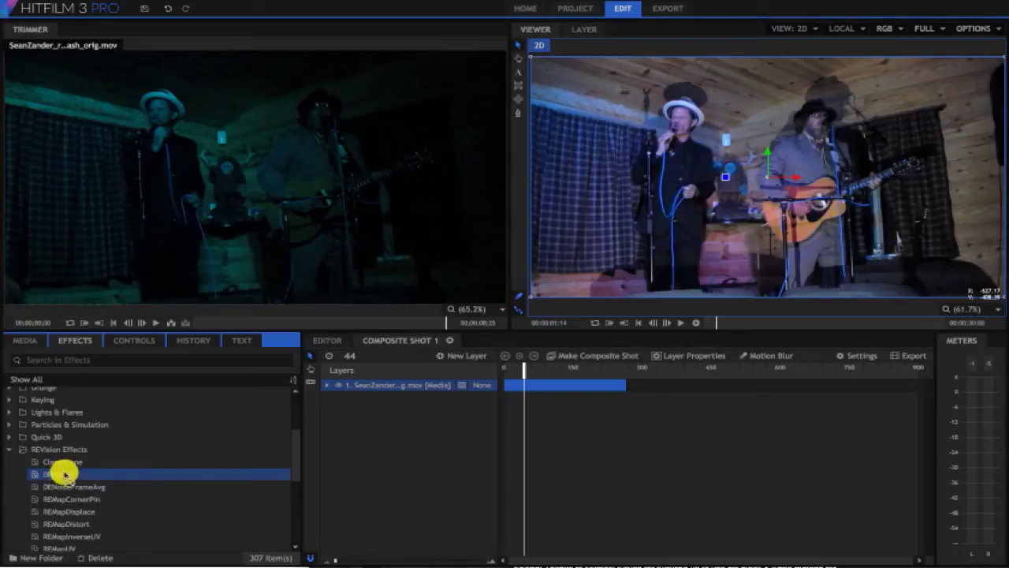
left_click(516, 384)
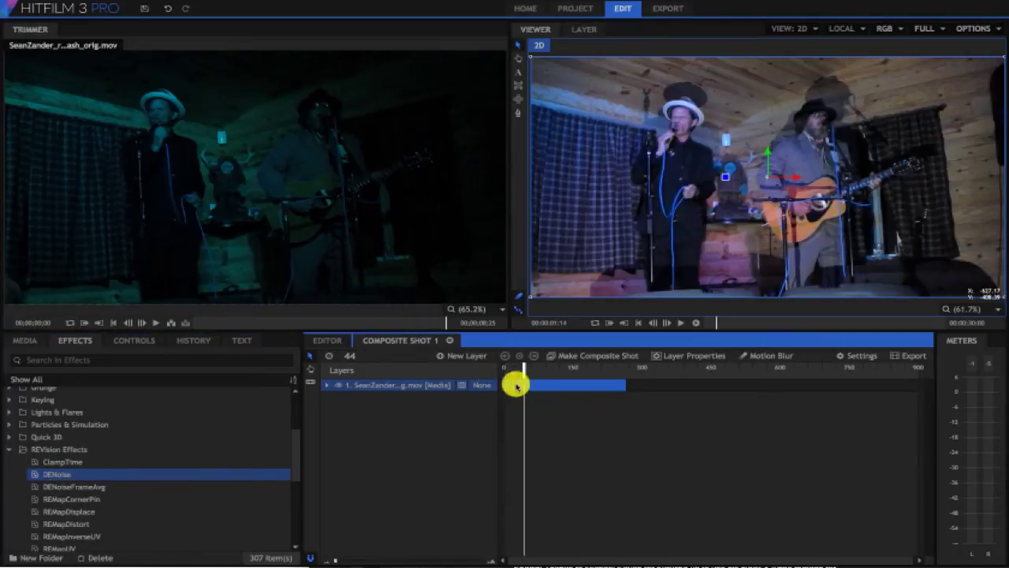
left_click_drag(536, 384, 547, 394)
left_click(366, 434)
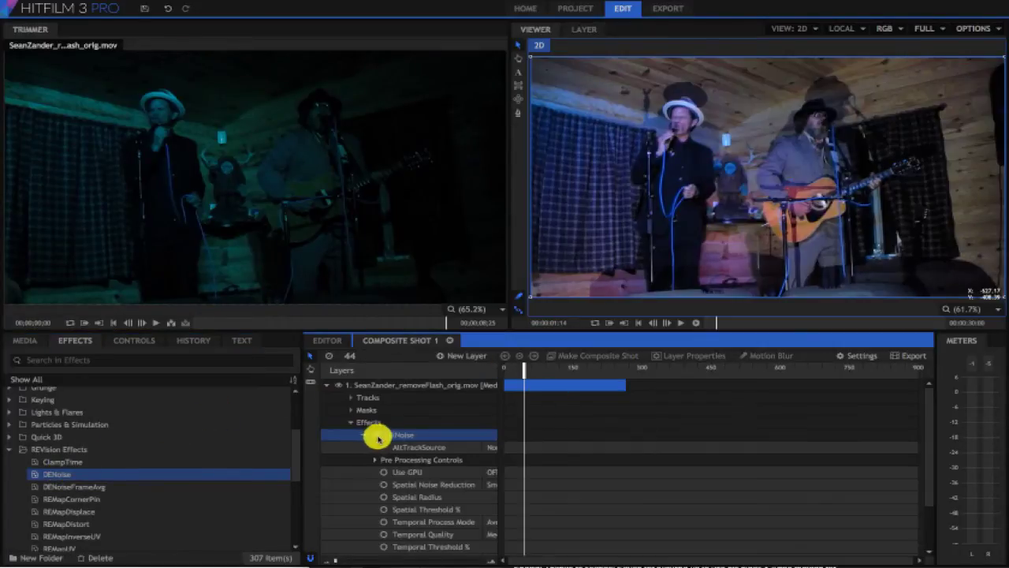
double_click(405, 436)
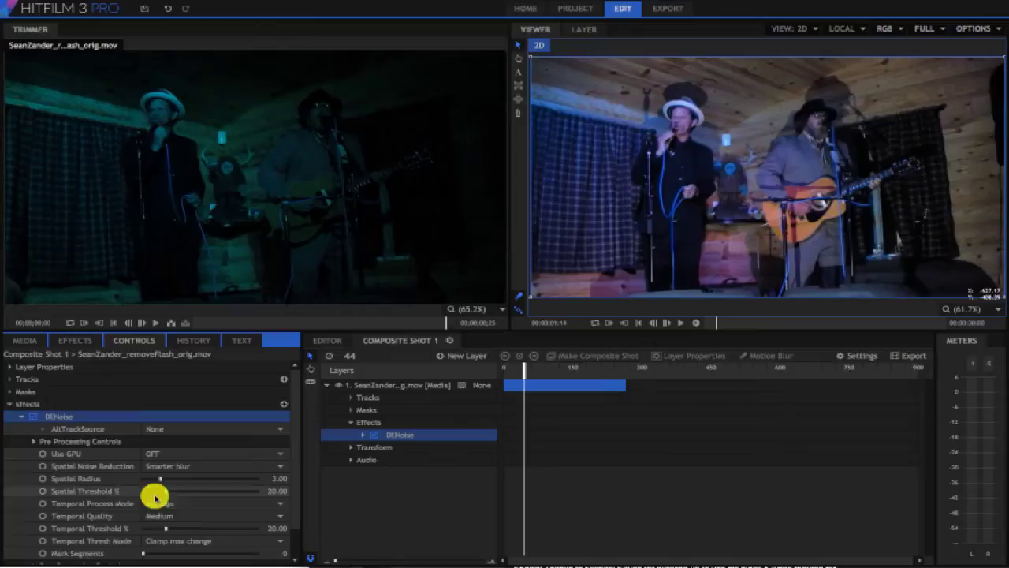
scroll(295, 489, "down", 2)
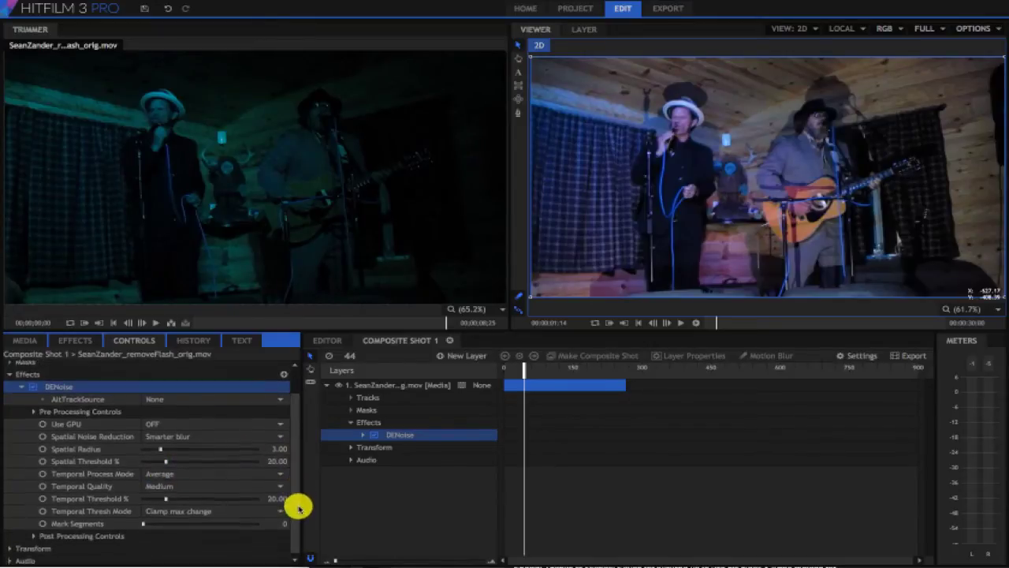
scroll(298, 507, "down", 1)
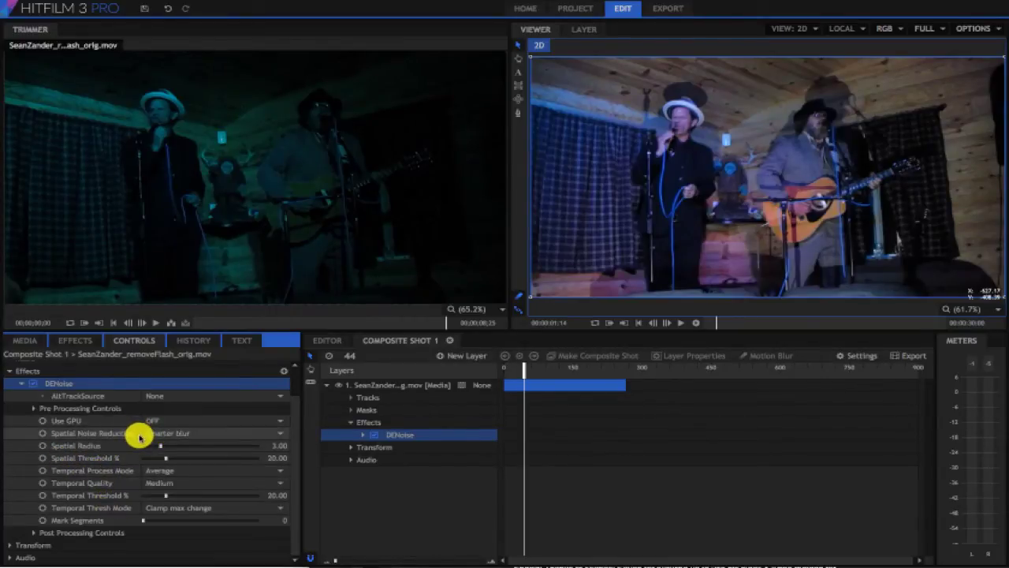
left_click(159, 469)
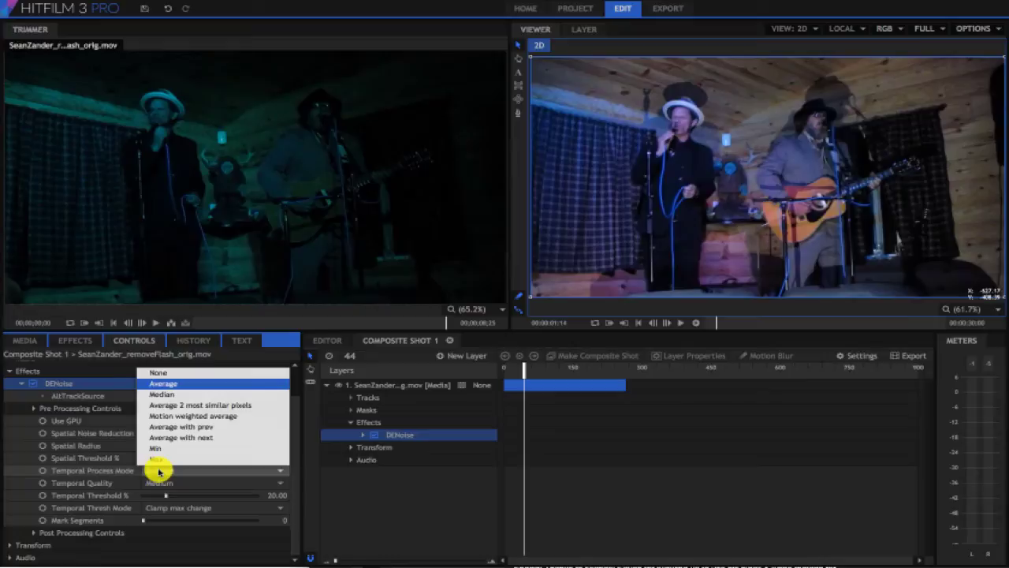
left_click(159, 470)
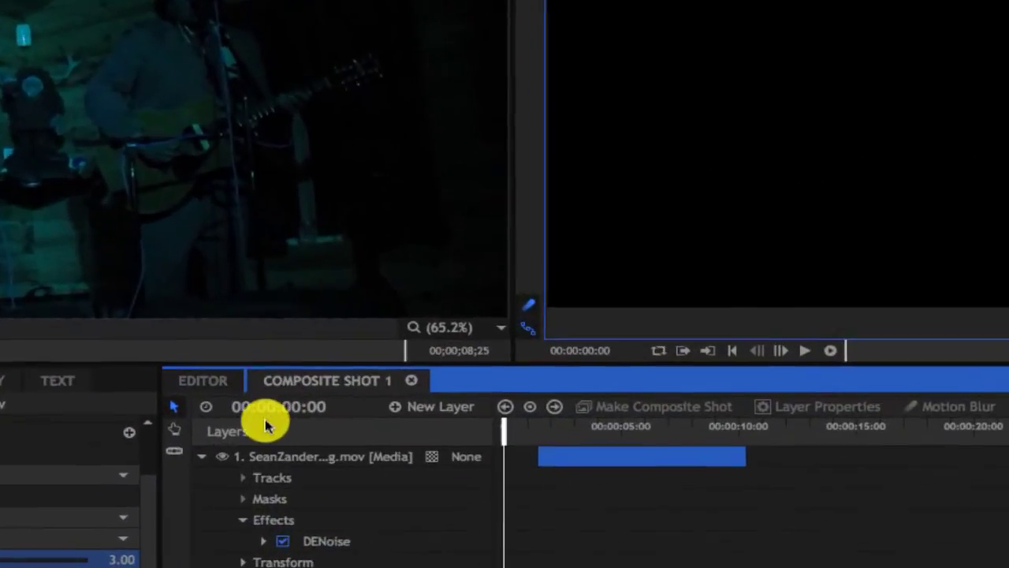
Switch the Composite Shot 1 time display to Display As Frames.
right_click(282, 413)
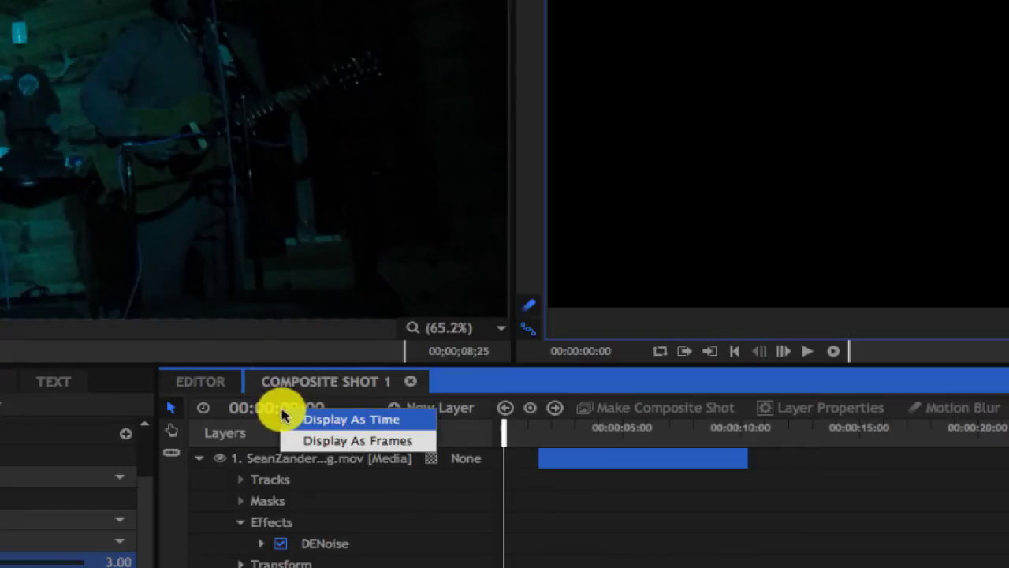
left_click(335, 446)
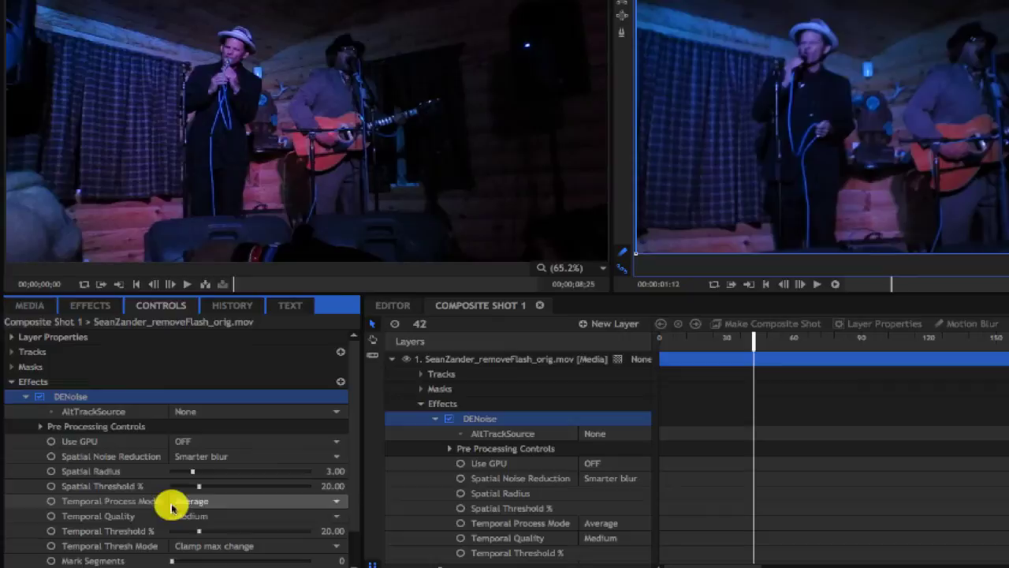
Keyframe DENoise Temporal Process Mode to None at frame 42, then play back to check.
left_click(73, 500)
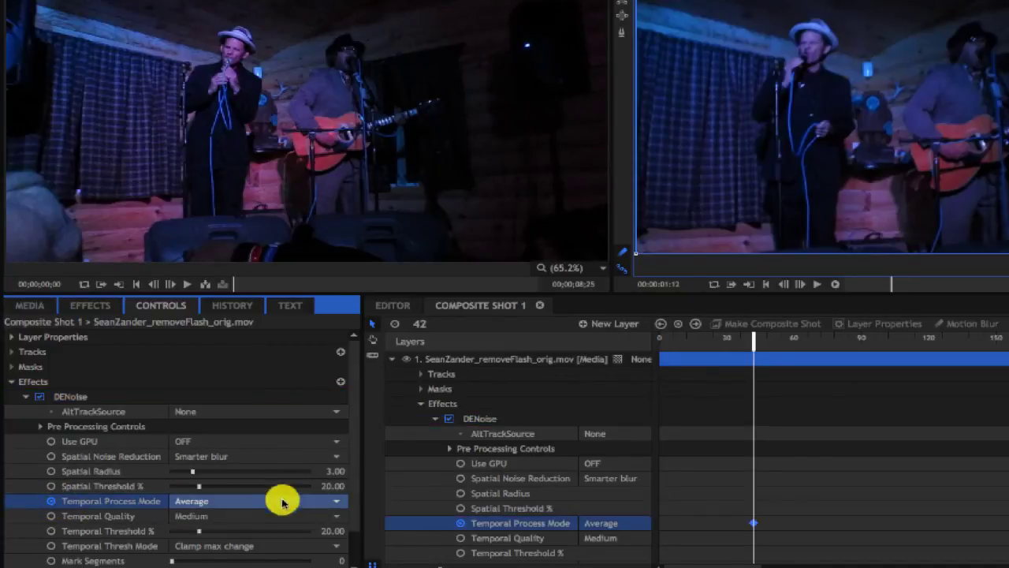
left_click(337, 502)
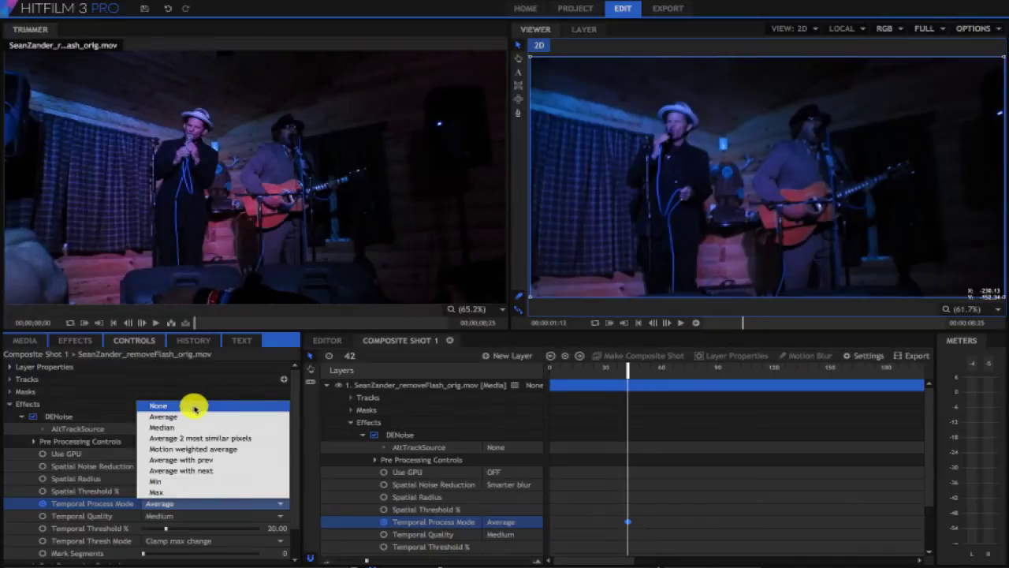
left_click(195, 407)
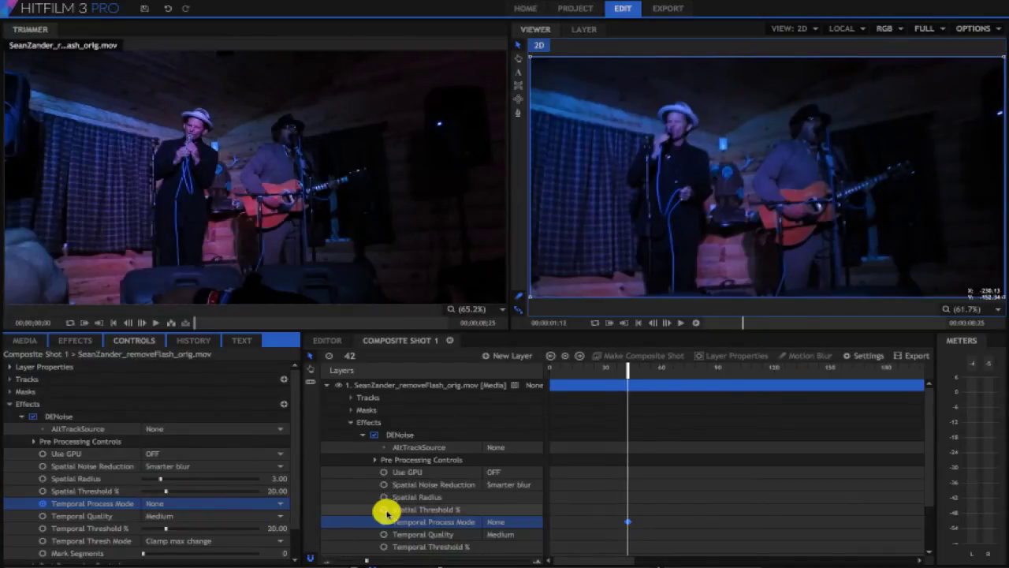
key("space")
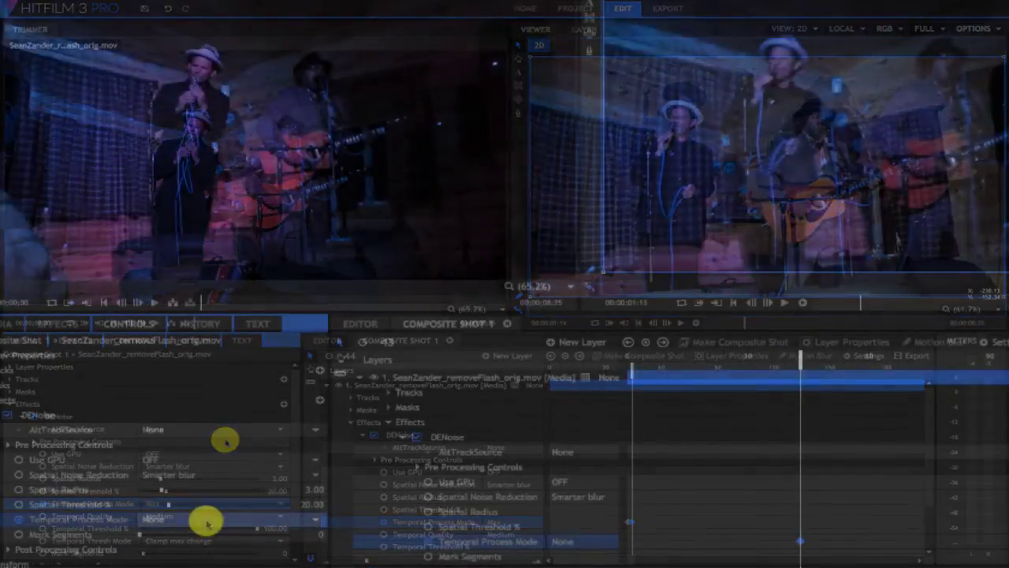
Keyframe Temporal Process Mode None at frame 43, Min at 44, None at 45, then step through frames.
left_click(195, 505)
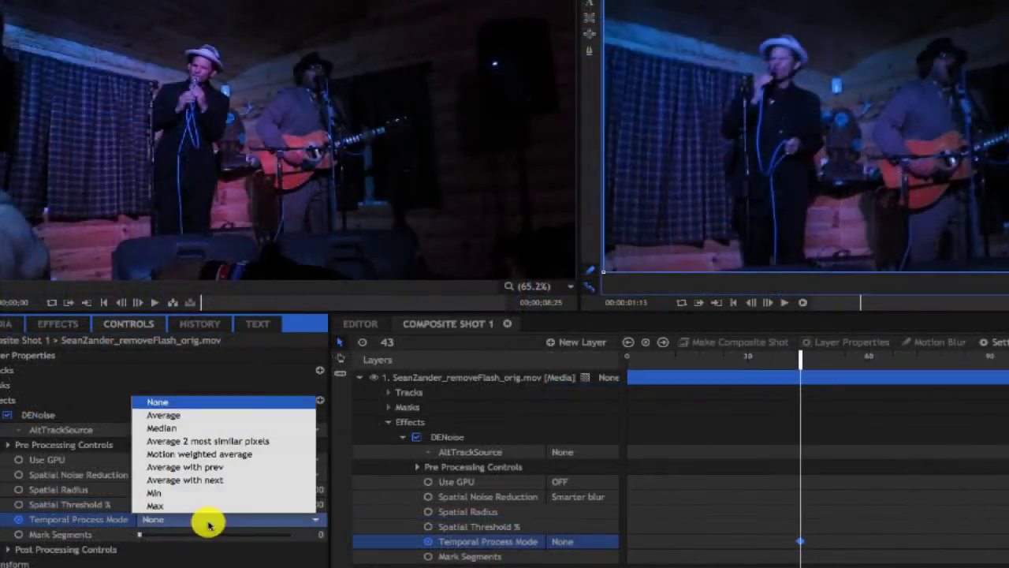
left_click(197, 402)
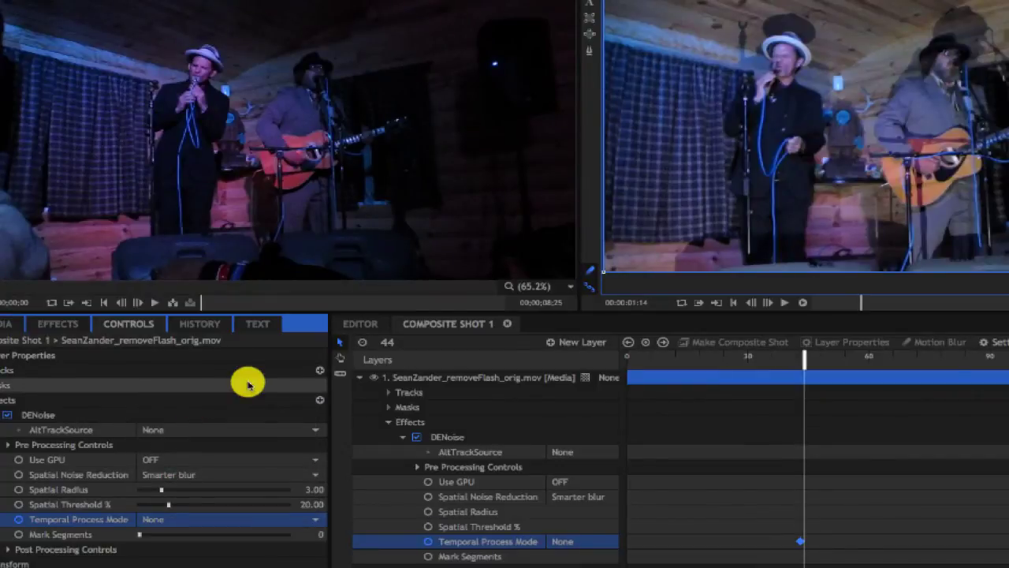
left_click(217, 520)
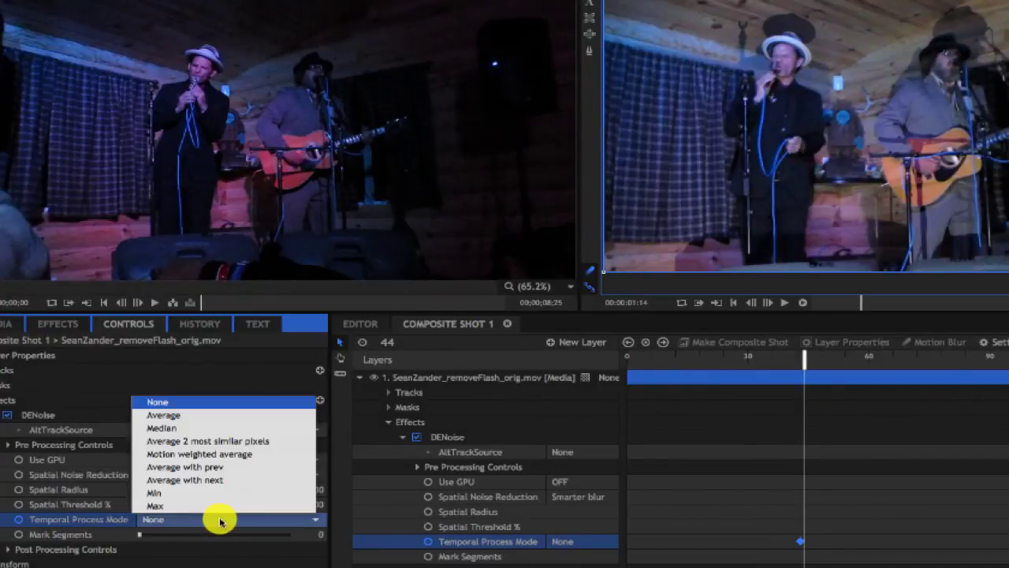
left_click(219, 494)
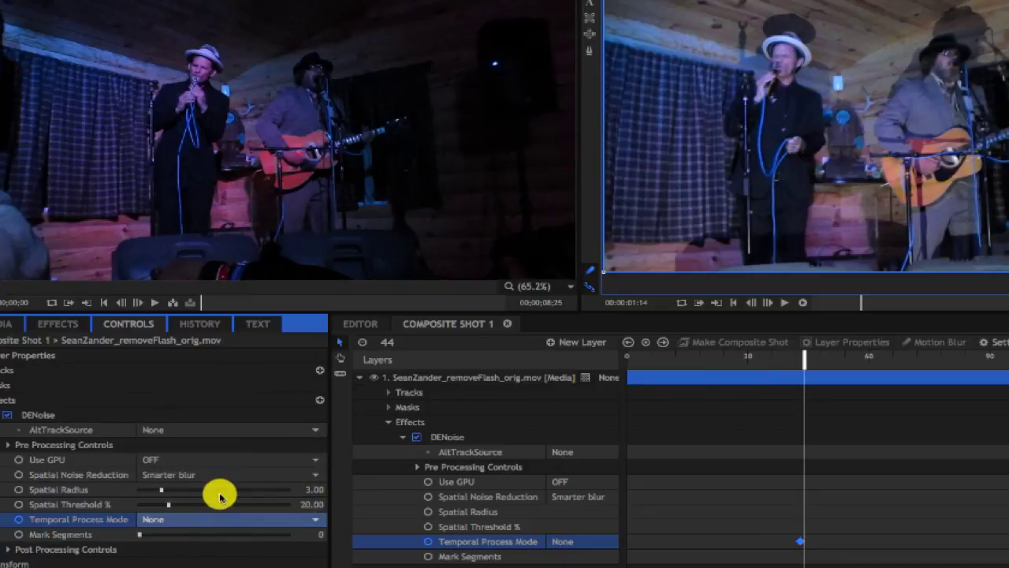
left_click(216, 430)
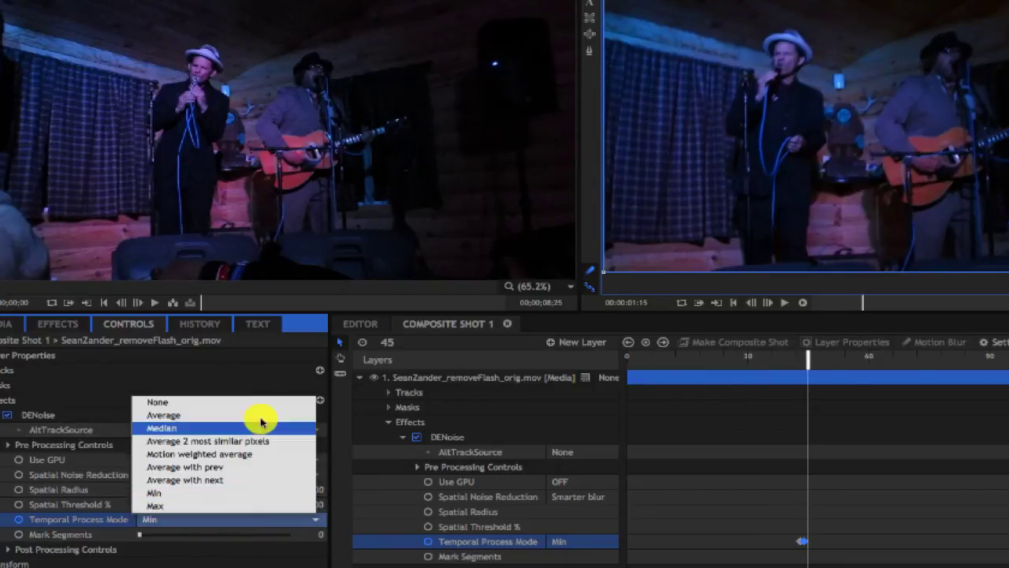
left_click(257, 407)
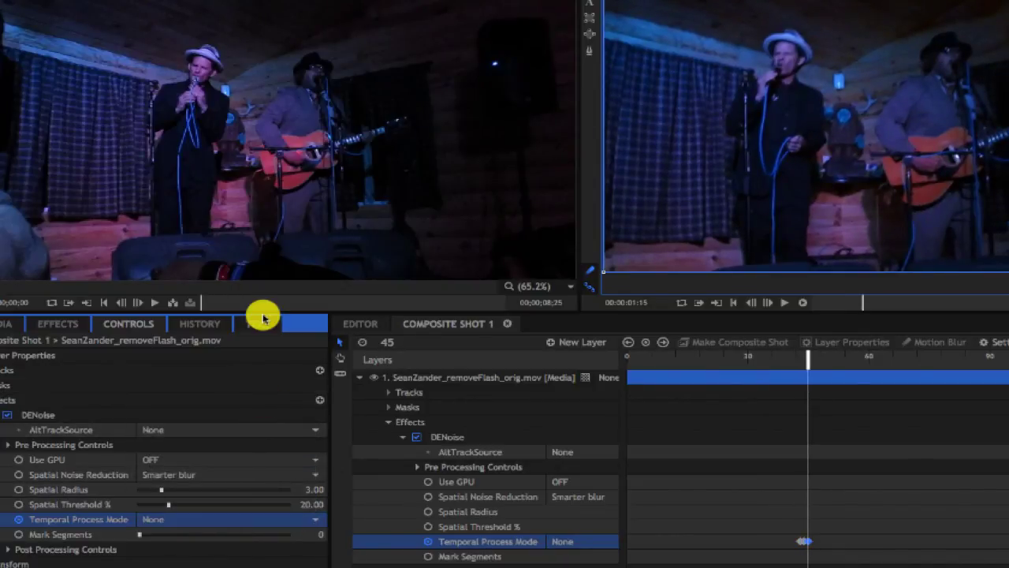
key("Right")
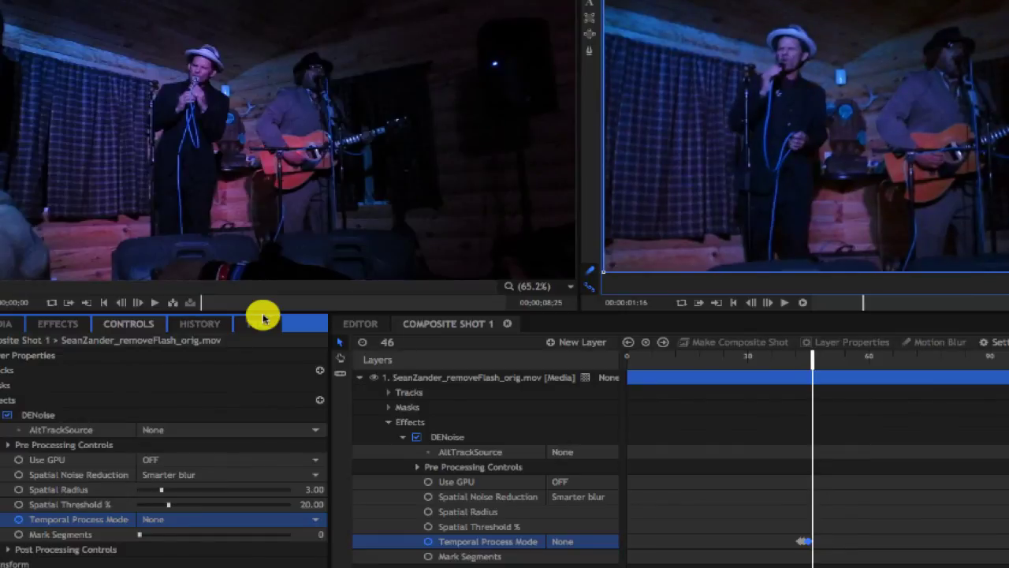
key("Left")
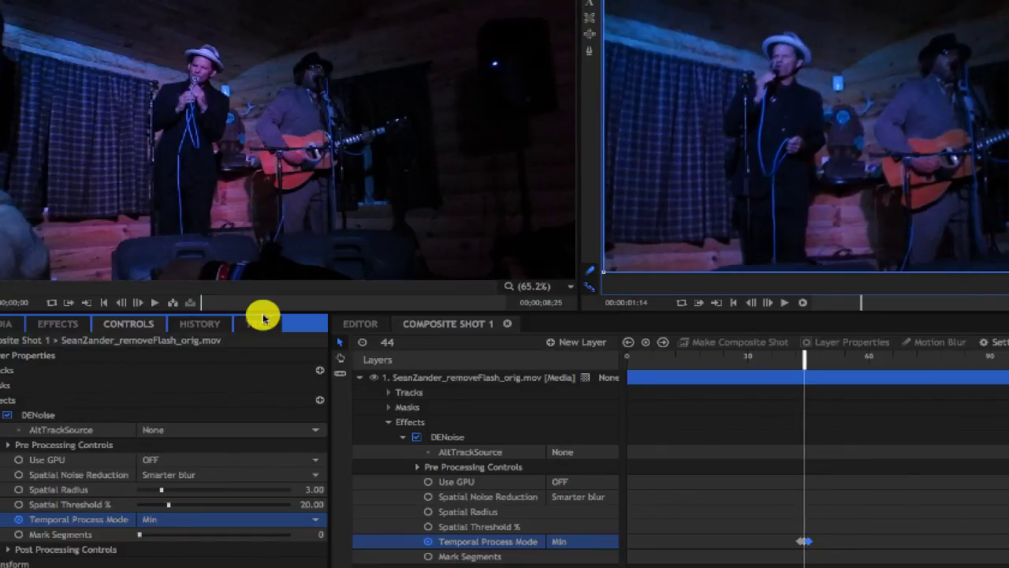